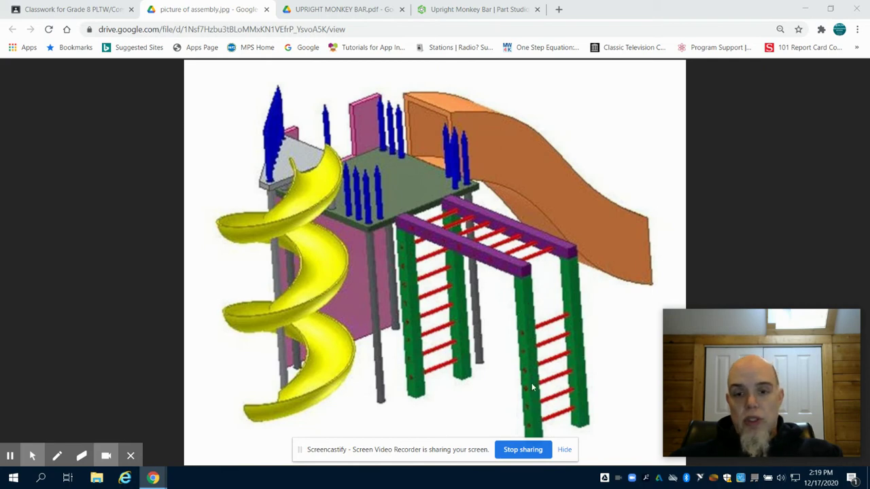
Check the UPRIGHT MONKEY BAR.pdf drawing in Drive, then return to the Onshape Part Studio.
{"action": "left_click", "coordinate": [373, 7]}
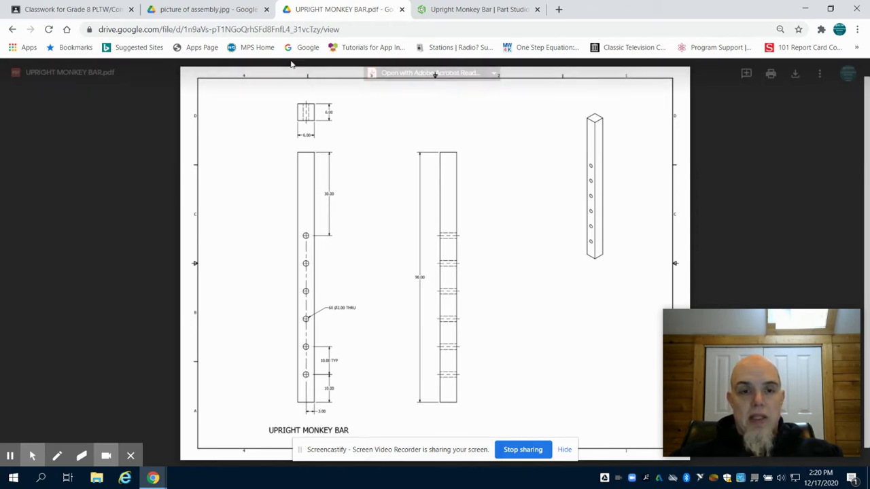
{"action": "left_click", "coordinate": [457, 9]}
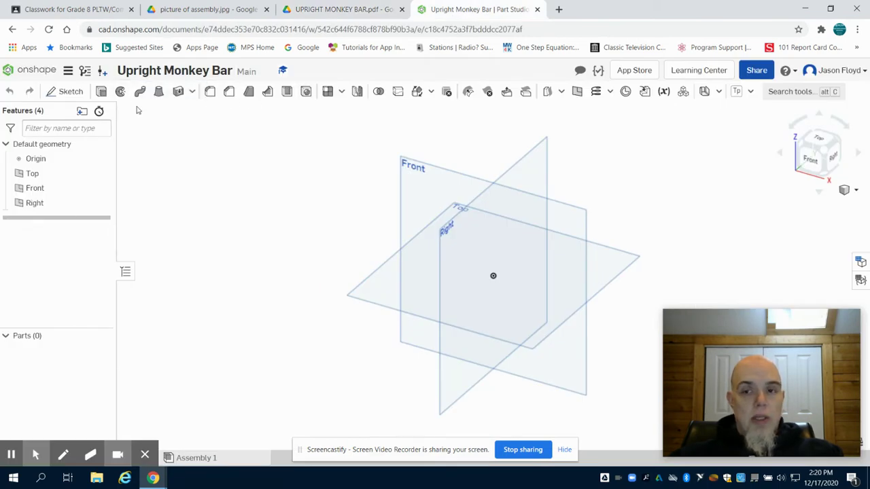
Draw a corner rectangle from the origin on the Front plane and dimension it 6 × 6 in.
{"action": "left_click", "coordinate": [74, 91]}
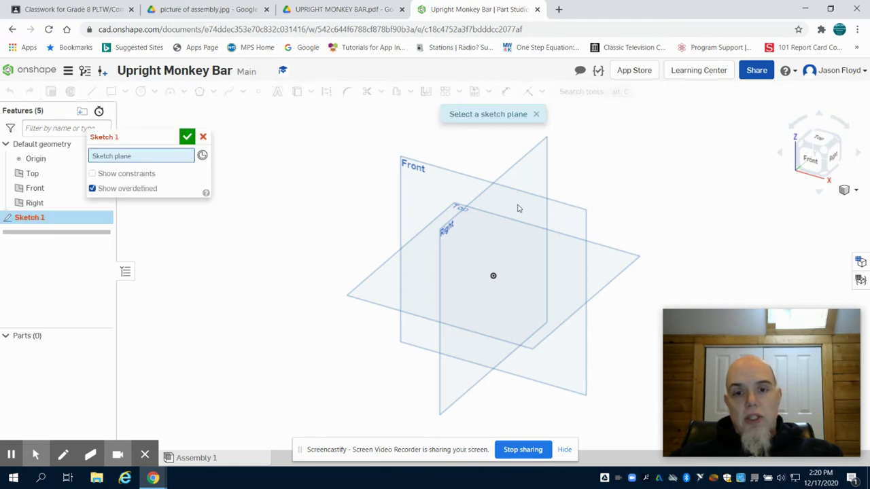
{"action": "left_click", "coordinate": [439, 197]}
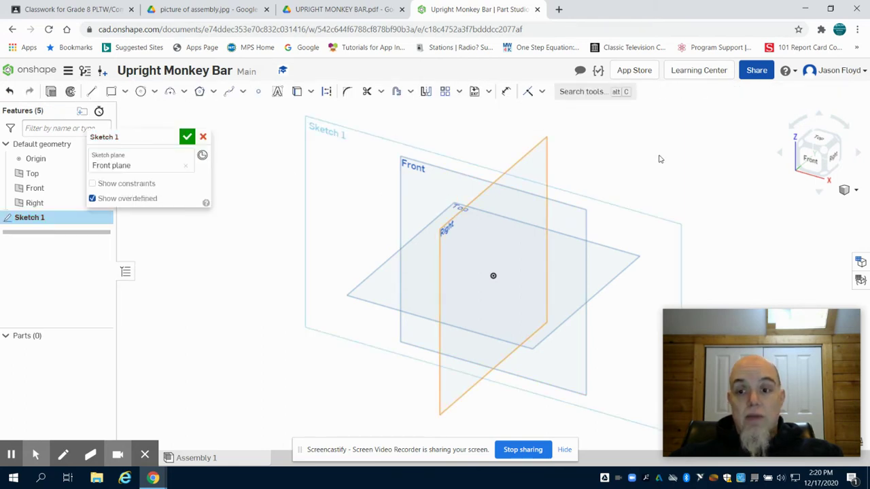
{"action": "left_click", "coordinate": [810, 158]}
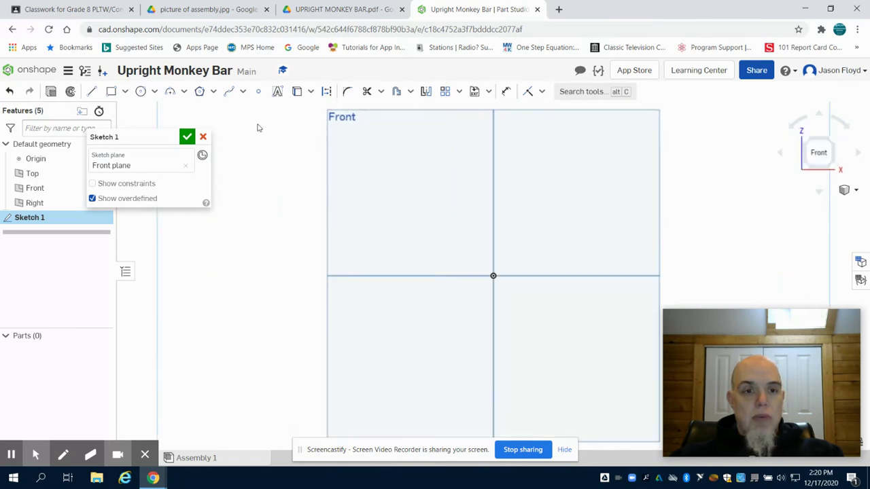
{"action": "left_click", "coordinate": [114, 92]}
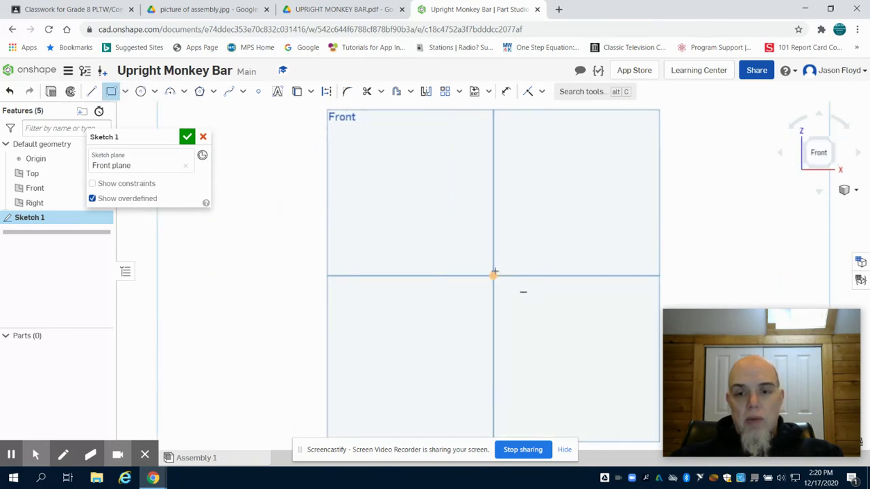
{"action": "left_click", "coordinate": [493, 275]}
{"action": "left_click", "coordinate": [566, 201]}
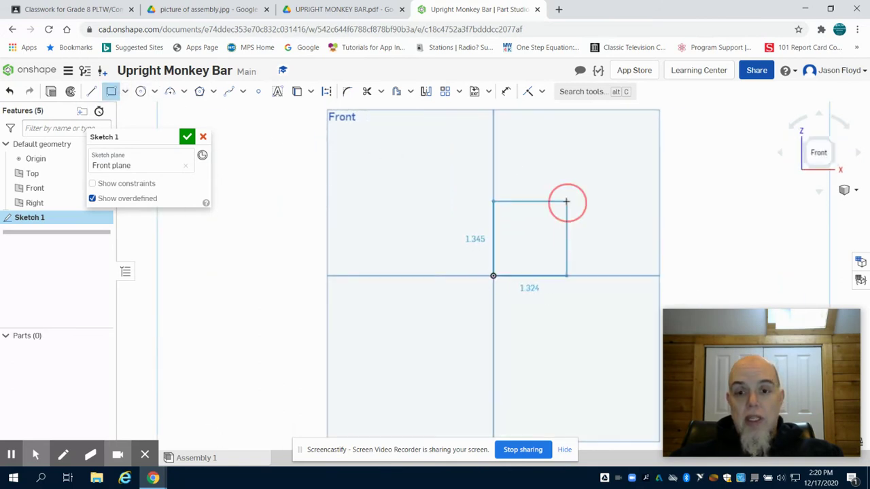
{"action": "type", "text": "6"}
{"action": "key", "text": "Tab"}
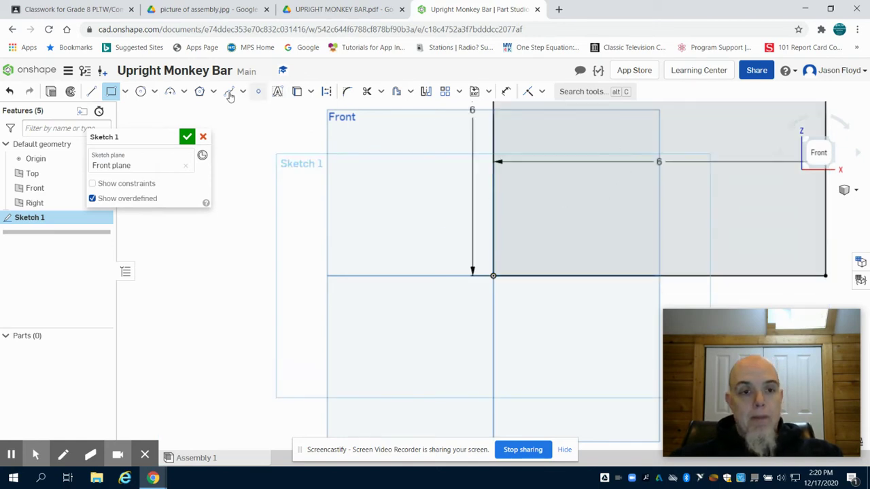
Extrude the square 90 in into Part 1 and view the bar isometrically.
{"action": "left_click", "coordinate": [47, 91]}
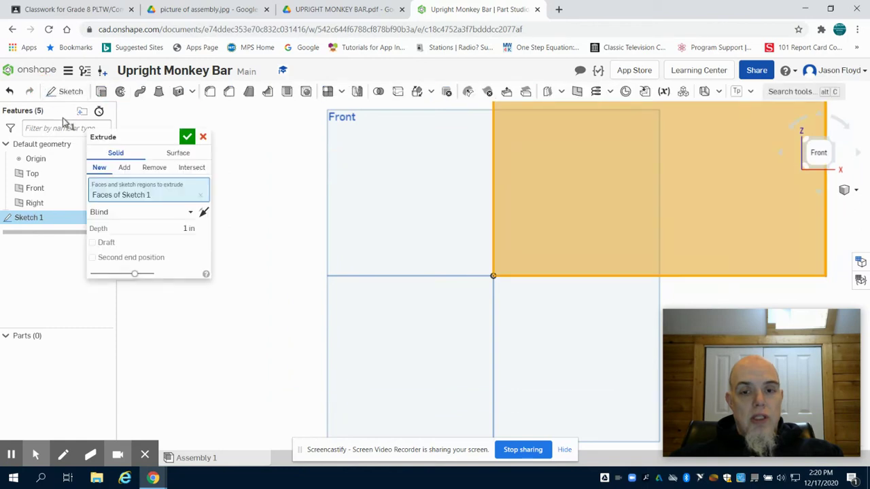
{"action": "left_click", "coordinate": [185, 229]}
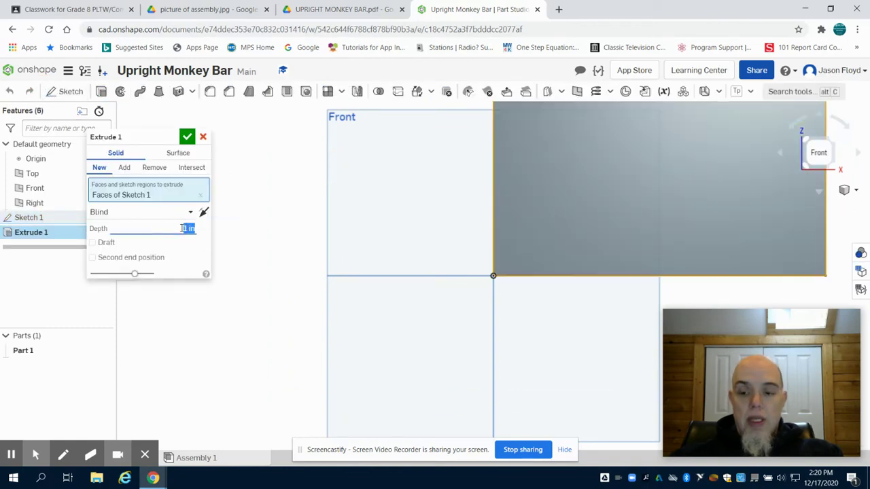
{"action": "key", "text": "Return"}
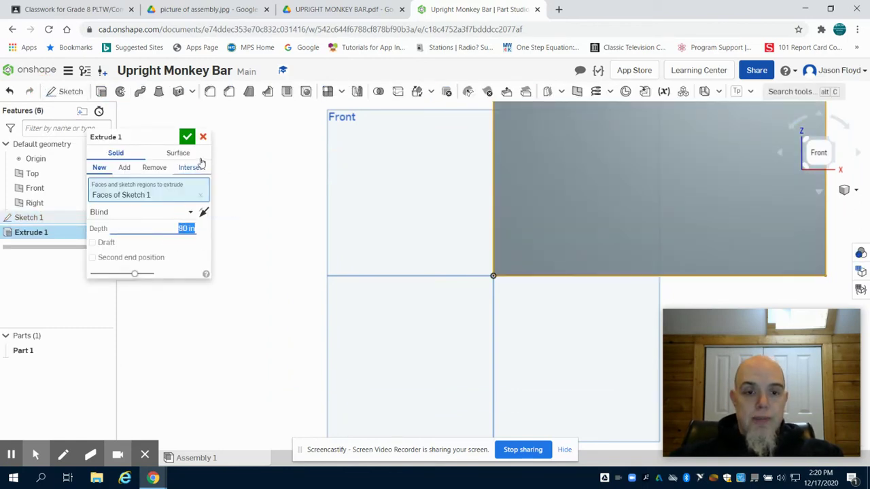
{"action": "left_click", "coordinate": [188, 139]}
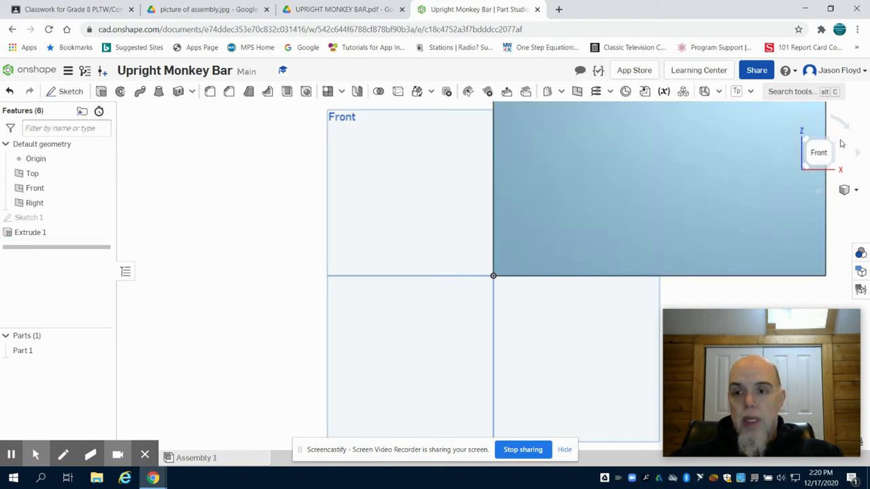
{"action": "left_click", "coordinate": [838, 143]}
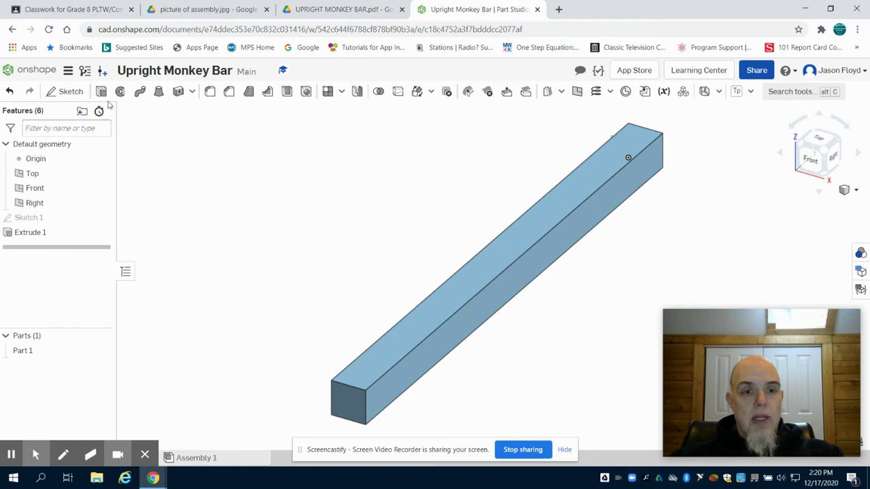
{"action": "left_click", "coordinate": [68, 91]}
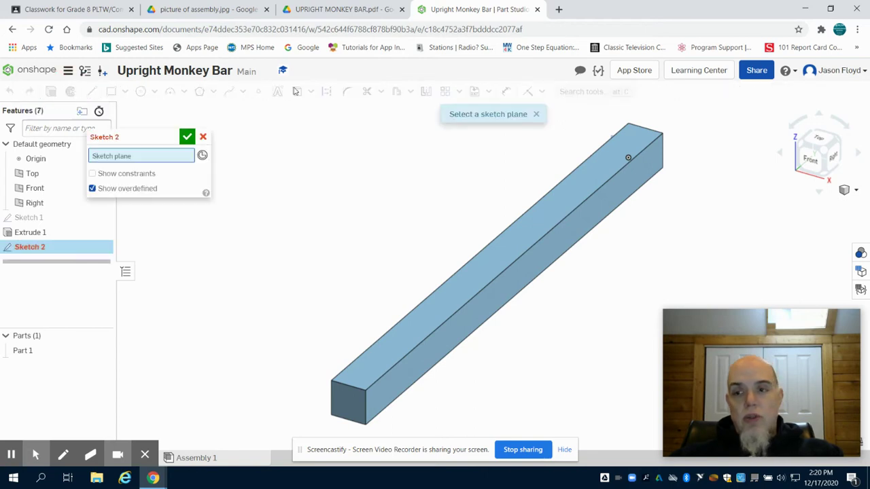
Place Sketch 2 on the bar's long side face, viewed straight on from the Right.
{"action": "left_click", "coordinate": [589, 223]}
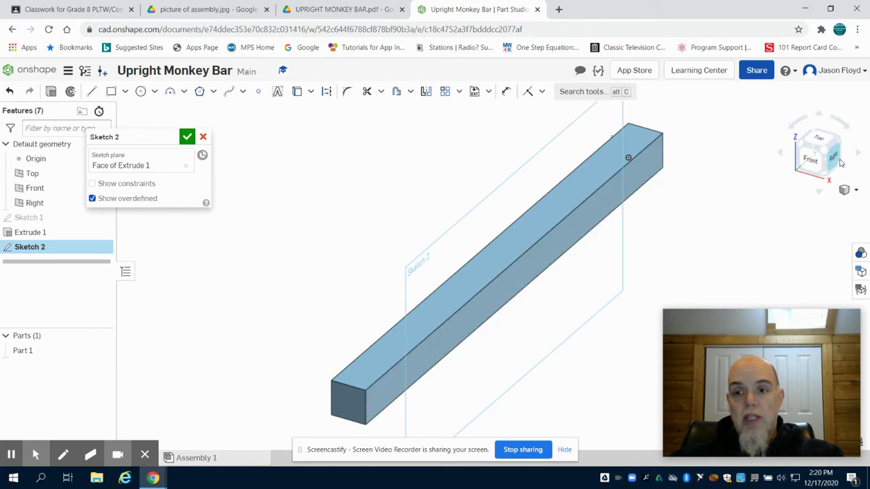
{"action": "left_click", "coordinate": [836, 156]}
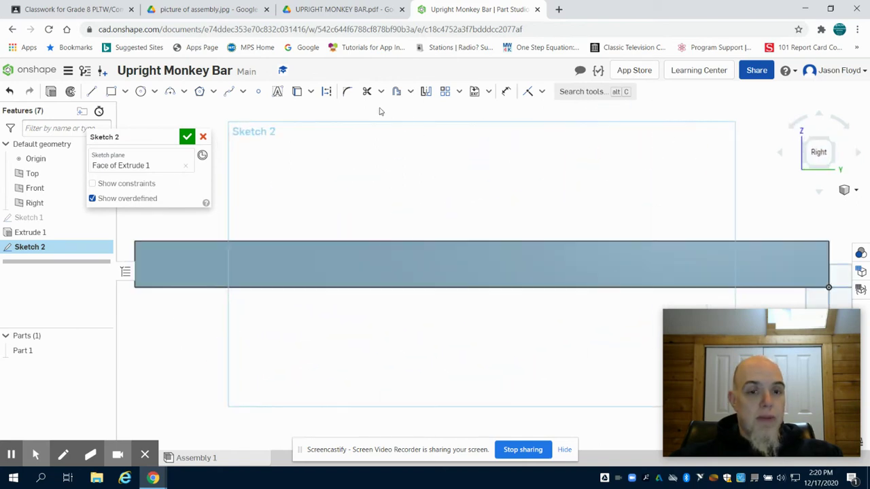
{"action": "left_click", "coordinate": [140, 92]}
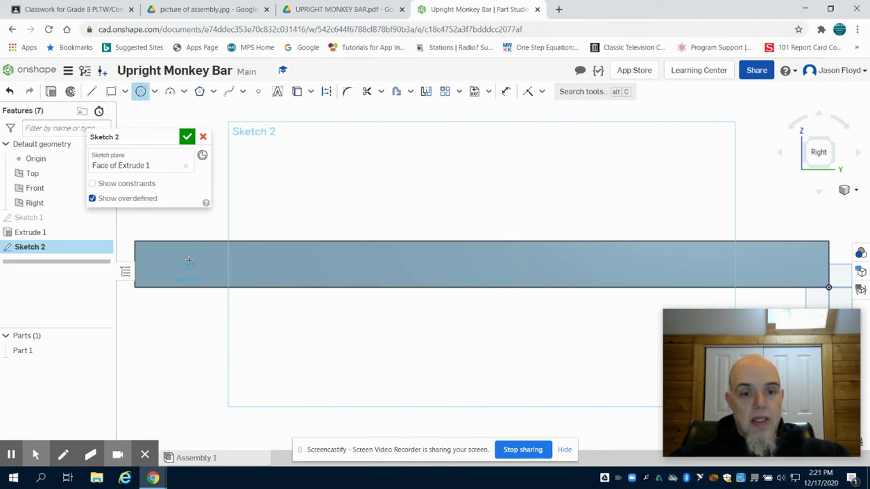
Sketch the first three 2 in diameter circles along the bar's side face.
{"action": "left_click", "coordinate": [188, 264]}
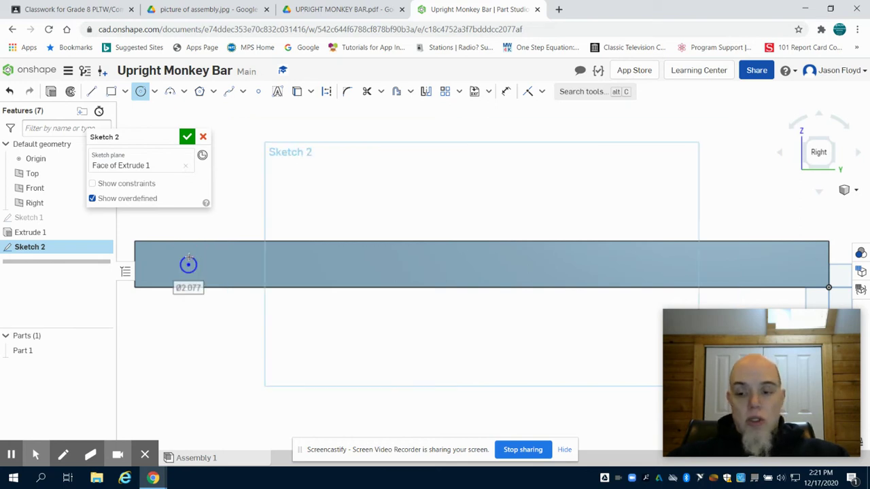
{"action": "type", "text": "2"}
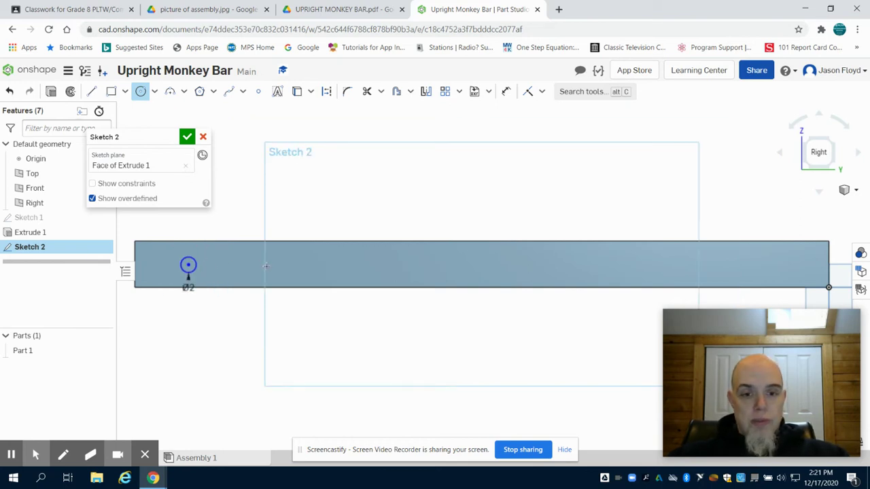
{"action": "left_click", "coordinate": [289, 263]}
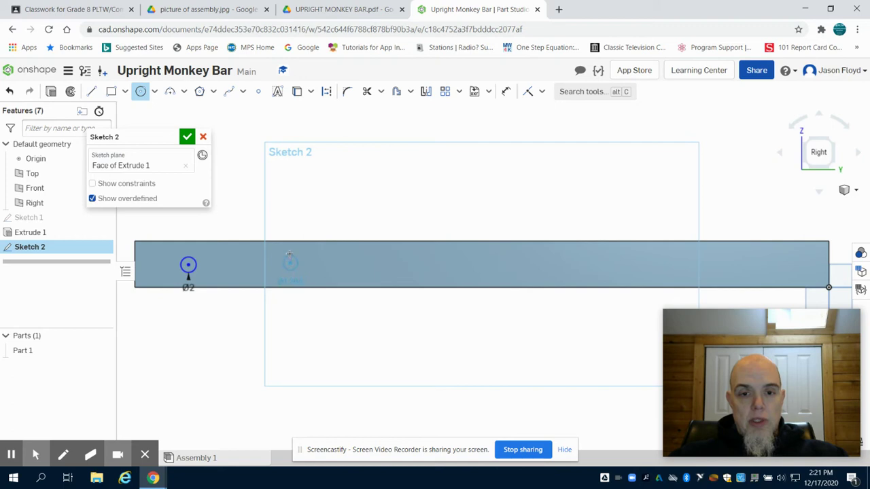
{"action": "type", "text": "2"}
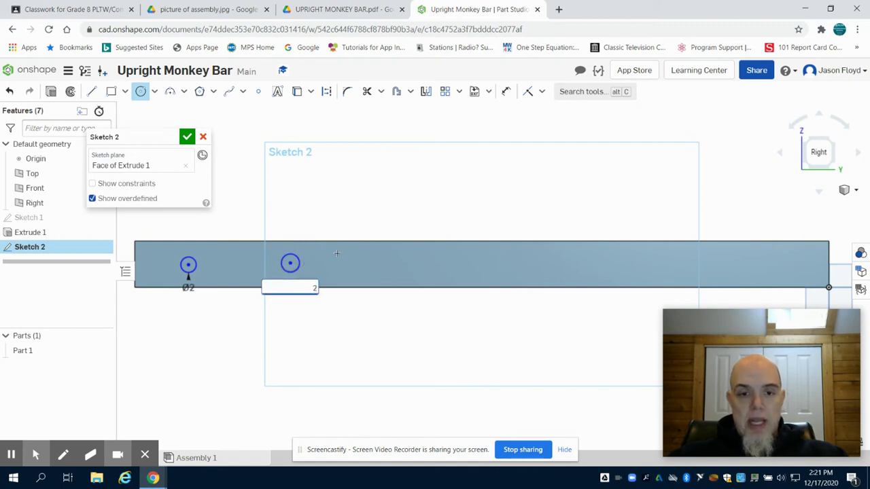
{"action": "key", "text": "Return"}
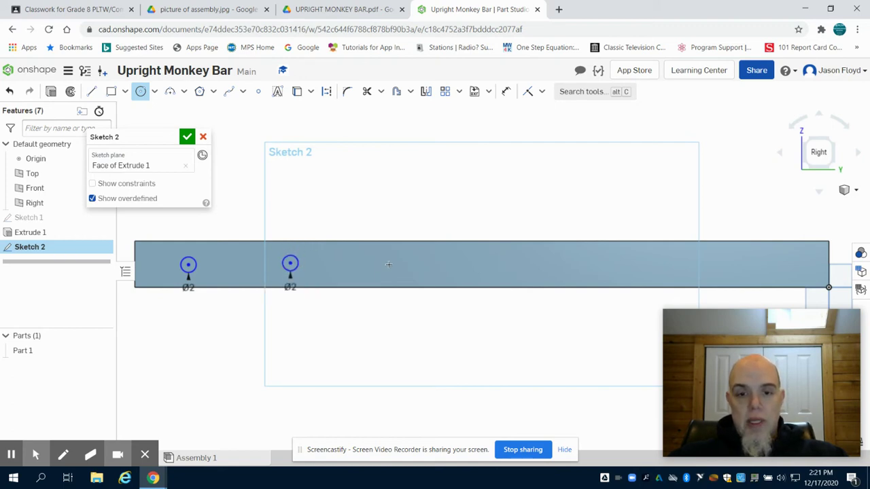
{"action": "left_click", "coordinate": [388, 265]}
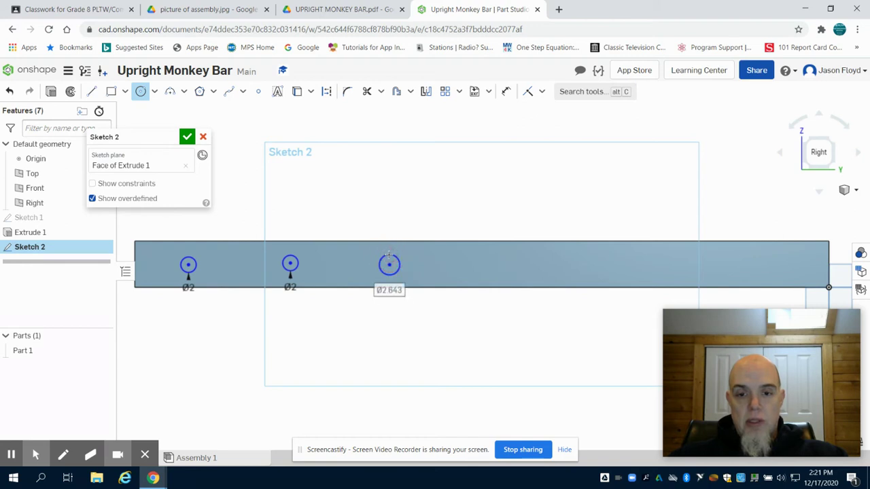
{"action": "type", "text": "2"}
{"action": "key", "text": "Return"}
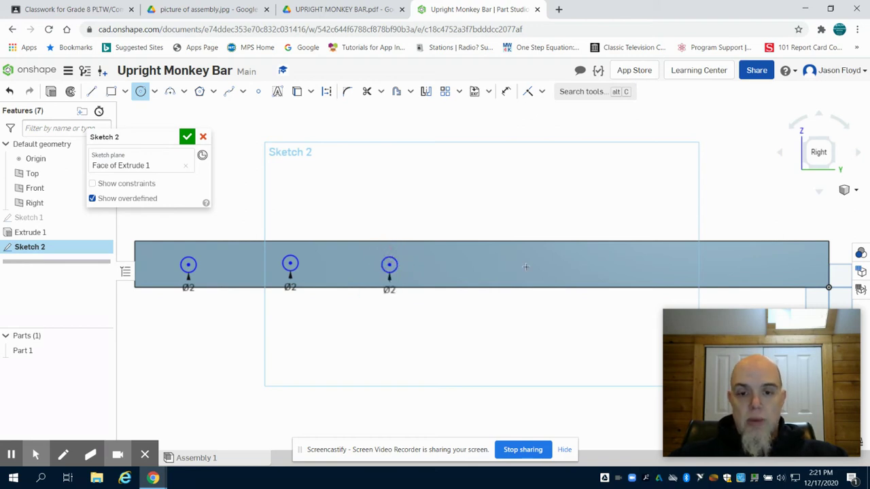
Add the fourth, fifth and sixth 2 in circles further along the bar.
{"action": "left_click", "coordinate": [483, 267]}
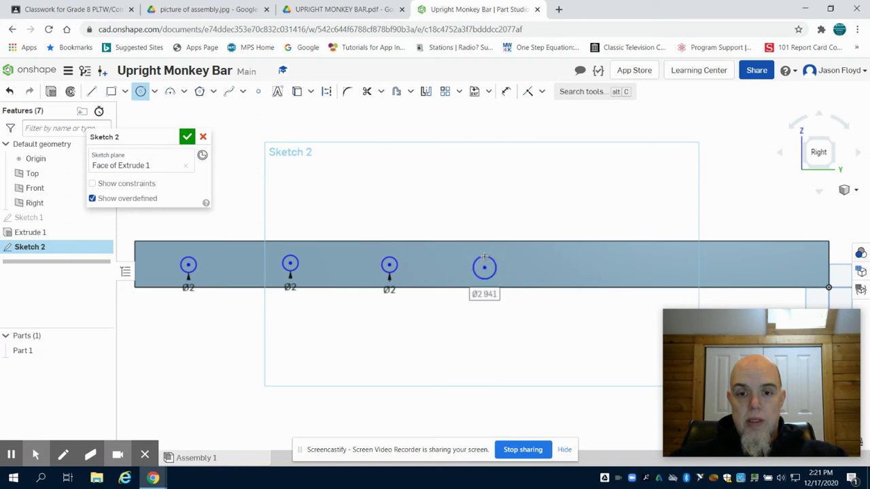
{"action": "left_click", "coordinate": [484, 256]}
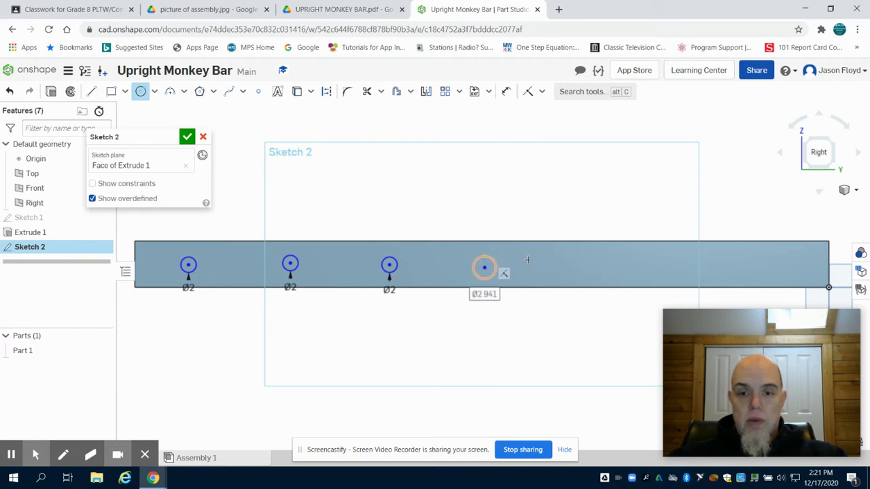
{"action": "type", "text": "2"}
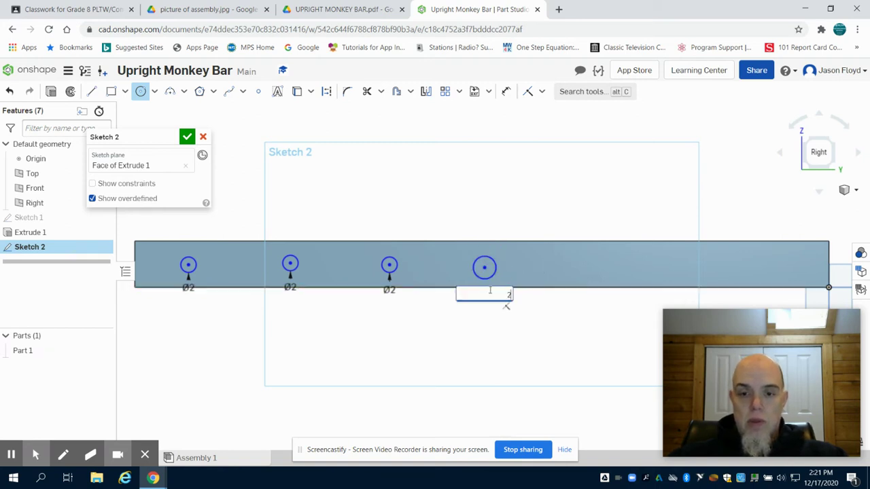
{"action": "key", "text": "Return"}
{"action": "left_click", "coordinate": [555, 255]}
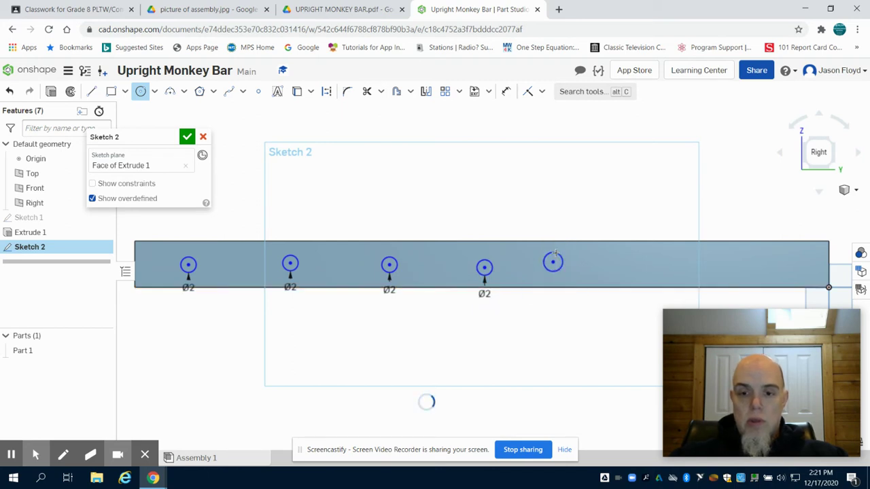
{"action": "left_click", "coordinate": [632, 262]}
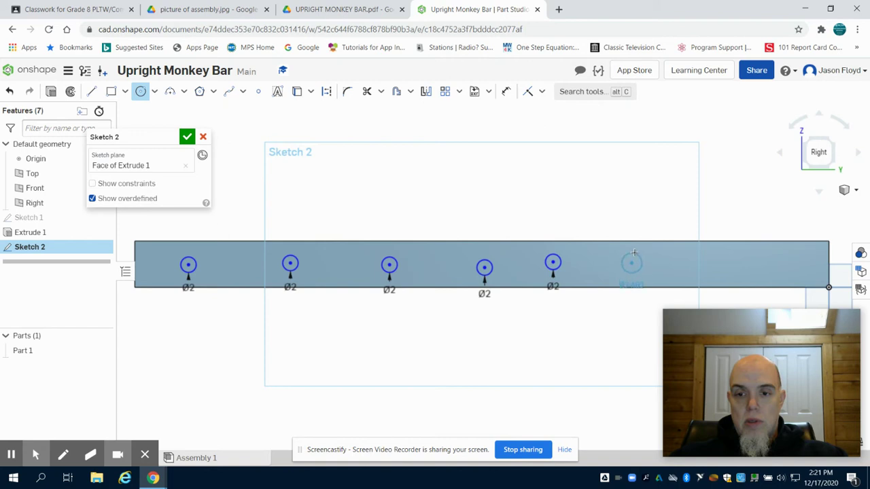
{"action": "left_click", "coordinate": [634, 251]}
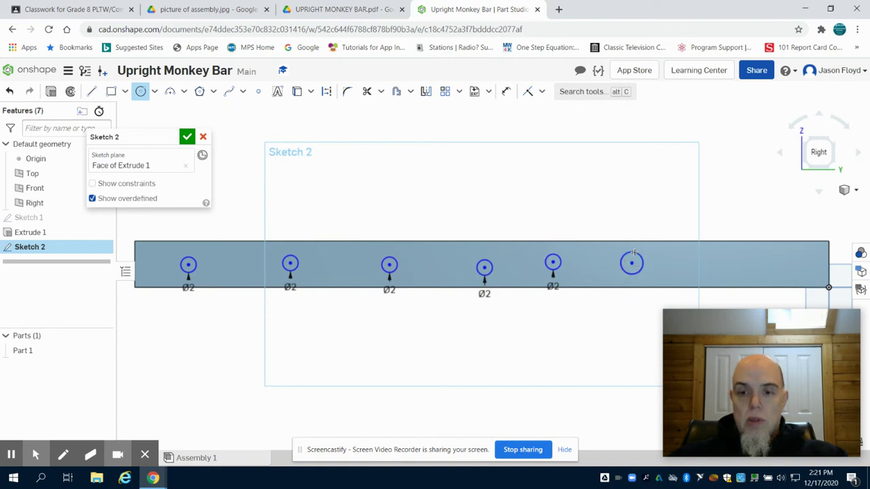
{"action": "left_click", "coordinate": [507, 91]}
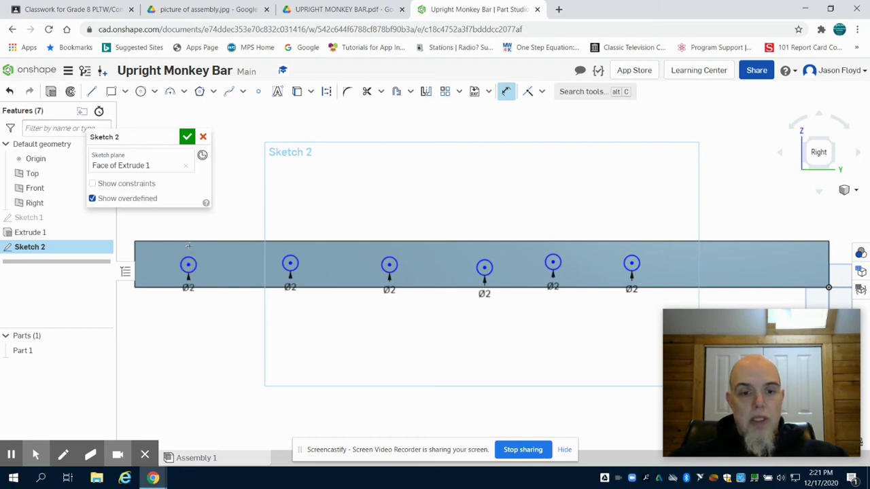
{"action": "left_click", "coordinate": [188, 242]}
Dimension the first and second holes 3 in below the bar's top edge.
{"action": "left_click", "coordinate": [188, 265]}
{"action": "left_click", "coordinate": [213, 252]}
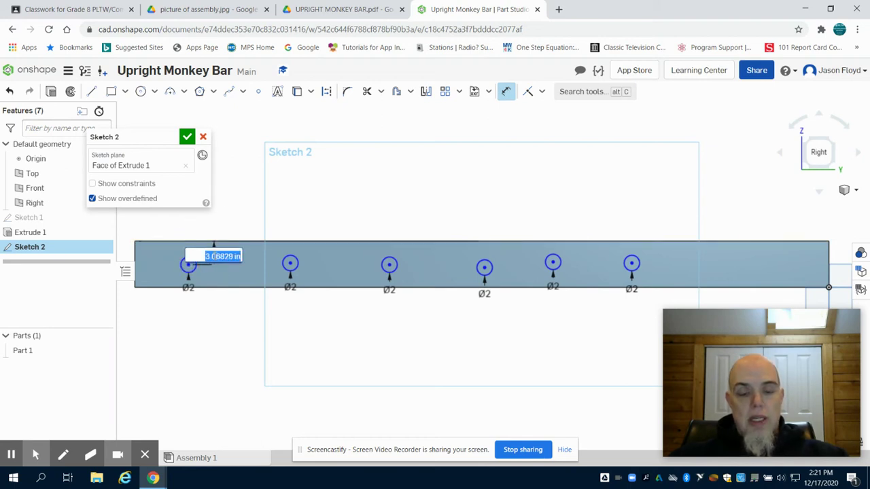
{"action": "type", "text": "3"}
{"action": "key", "text": "Return"}
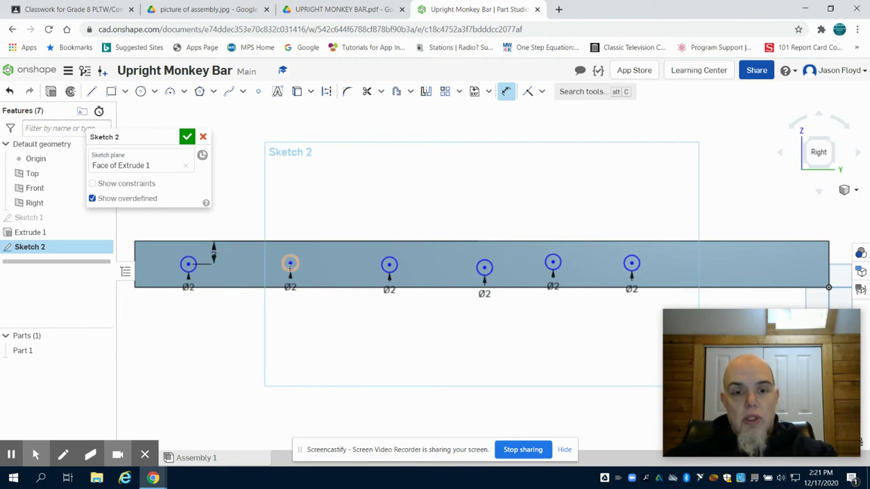
{"action": "left_click", "coordinate": [290, 265]}
{"action": "left_click", "coordinate": [292, 242]}
{"action": "left_click", "coordinate": [314, 254]}
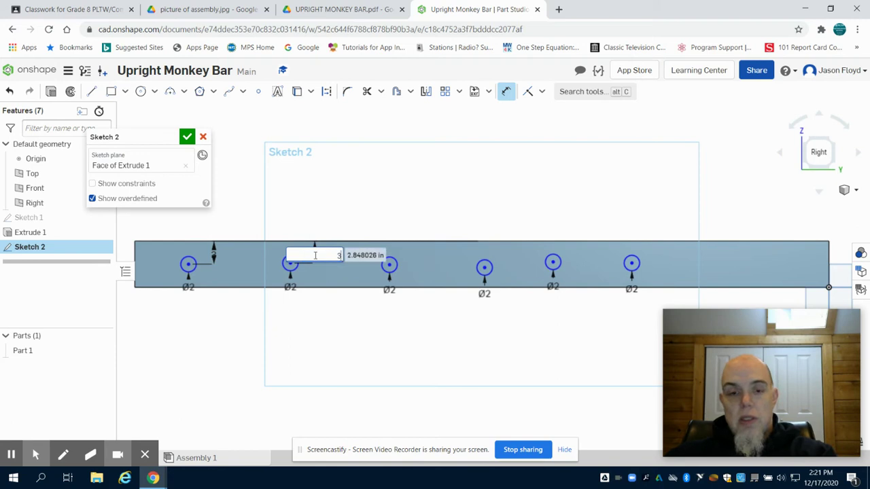
{"action": "key", "text": "Return"}
Dimension the third and fourth holes 3 in below the top edge, correcting 3.435.
{"action": "left_click", "coordinate": [390, 265]}
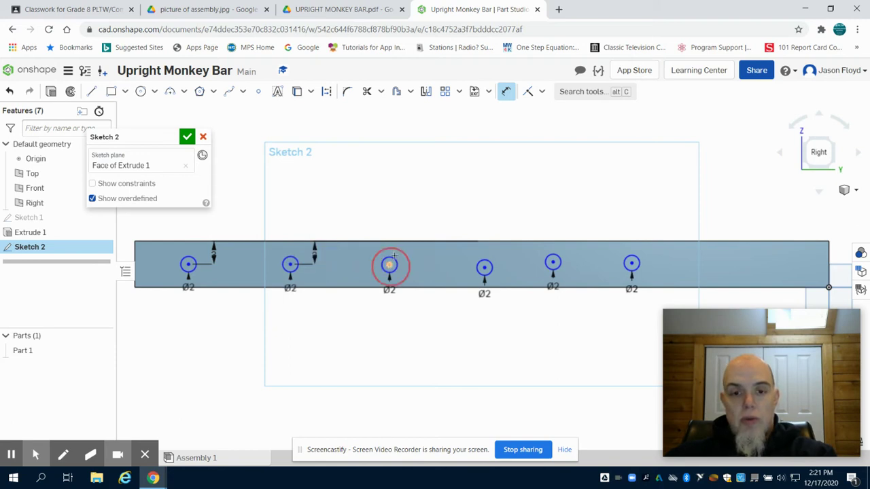
{"action": "left_click", "coordinate": [393, 243]}
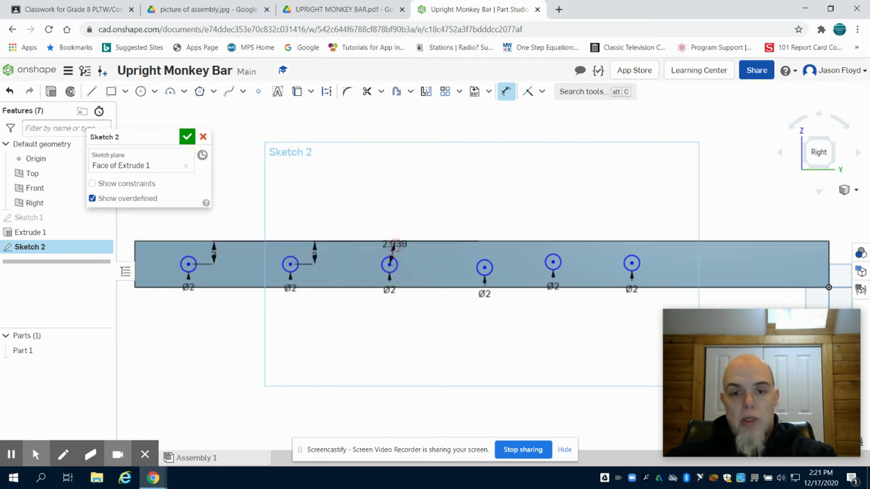
{"action": "left_click", "coordinate": [413, 258]}
{"action": "key", "text": "Return"}
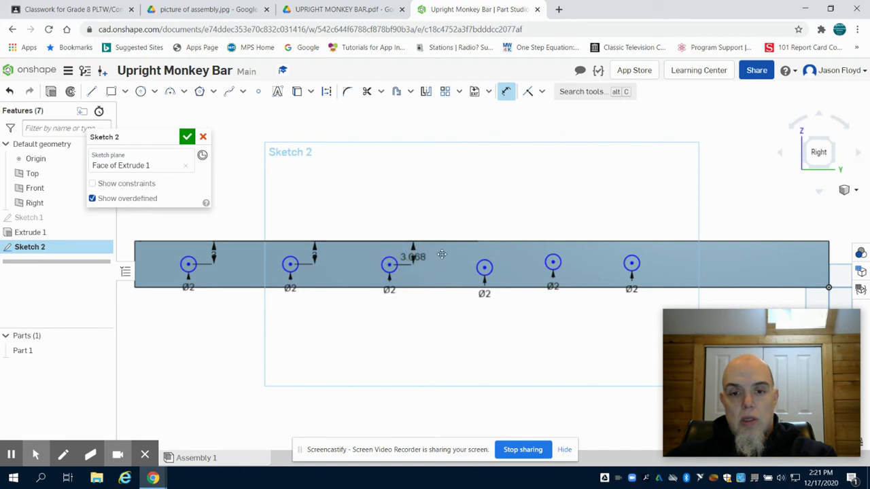
{"action": "left_click", "coordinate": [484, 267]}
{"action": "left_click", "coordinate": [483, 242]}
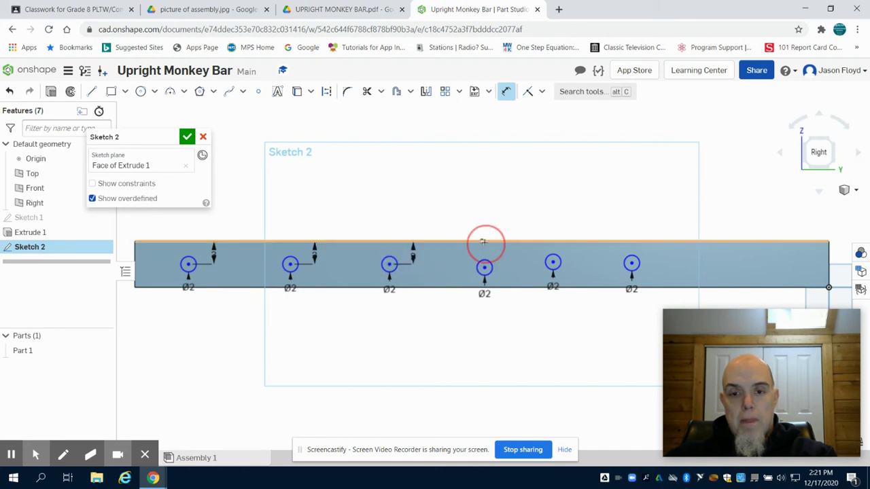
{"action": "left_click", "coordinate": [501, 253]}
{"action": "key", "text": "Return"}
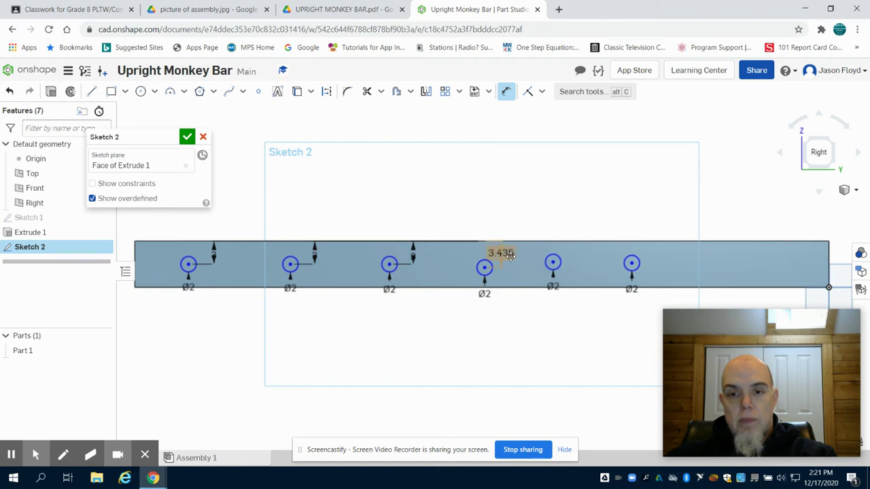
{"action": "double_click", "coordinate": [510, 256]}
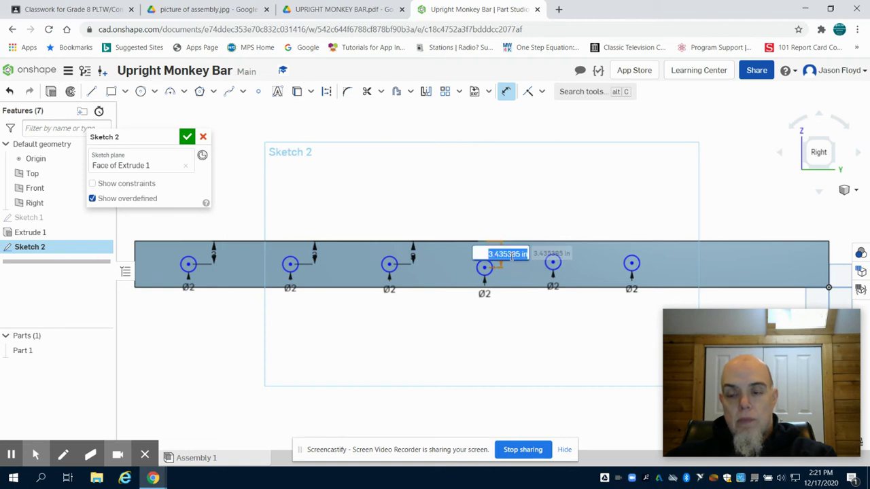
{"action": "key", "text": "Return"}
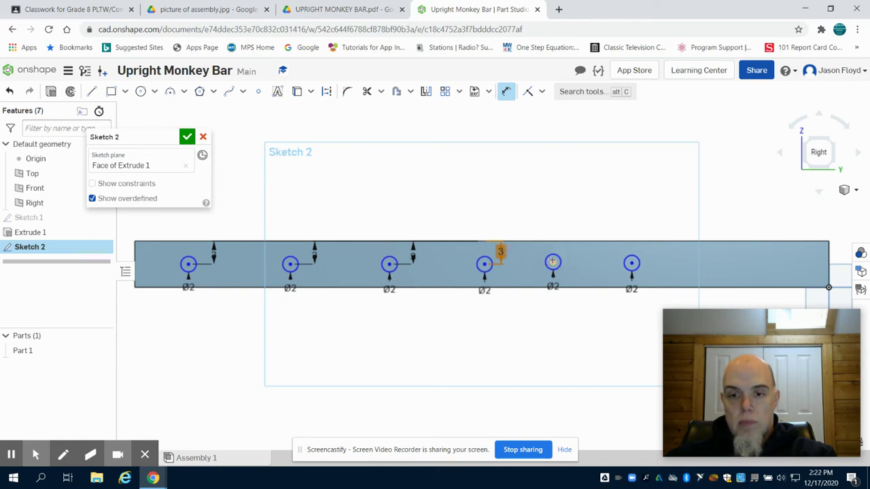
Dimension the fifth and sixth holes 3 in below the top edge.
{"action": "left_click", "coordinate": [553, 263]}
{"action": "left_click", "coordinate": [551, 243]}
{"action": "left_click", "coordinate": [576, 257]}
{"action": "type", "text": "3"}
{"action": "key", "text": "Return"}
{"action": "left_click", "coordinate": [631, 263]}
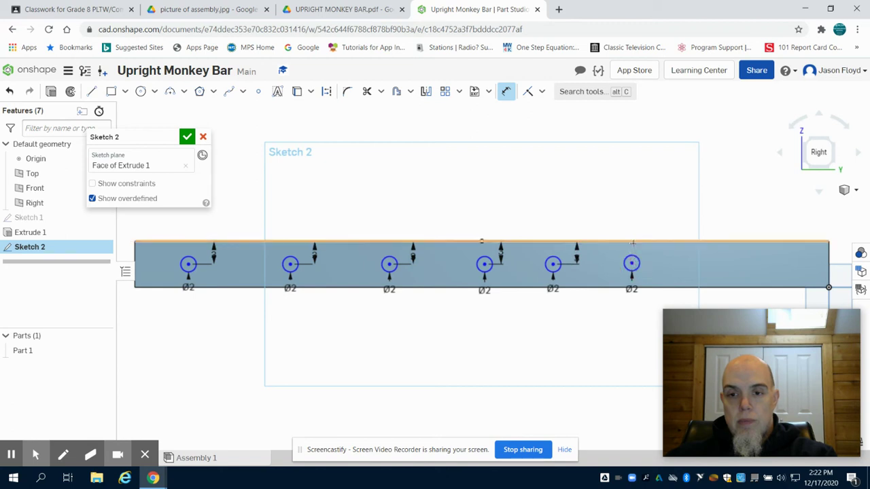
{"action": "left_click", "coordinate": [633, 243]}
{"action": "left_click", "coordinate": [642, 255]}
{"action": "type", "text": "3"}
{"action": "key", "text": "Return"}
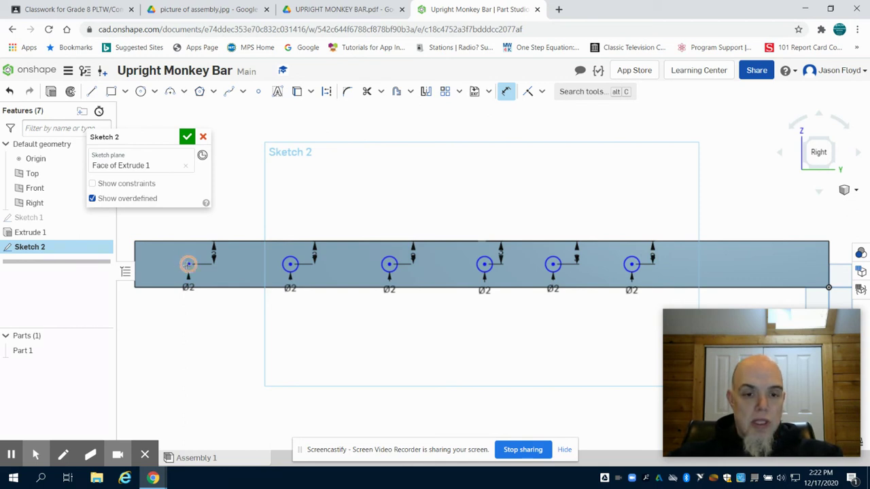
Place the first hole 10 in from the left end and the second 10 in further.
{"action": "left_click", "coordinate": [187, 264]}
{"action": "left_click", "coordinate": [136, 249]}
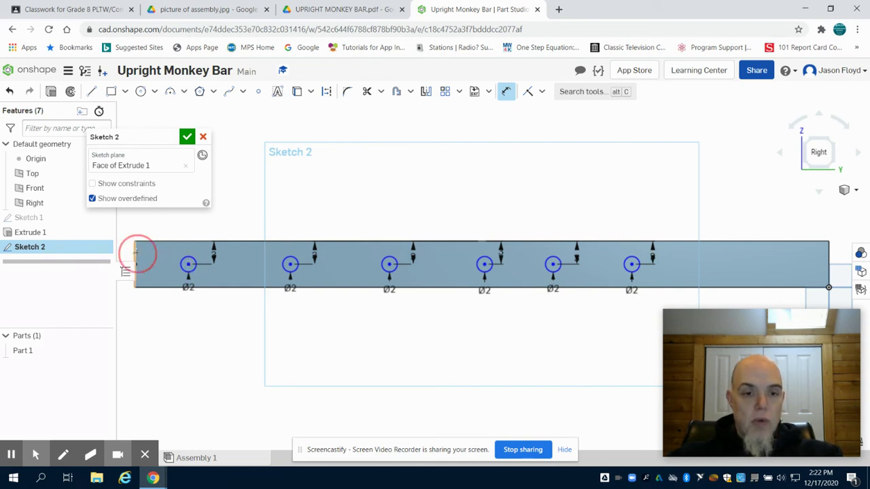
{"action": "left_click", "coordinate": [151, 263]}
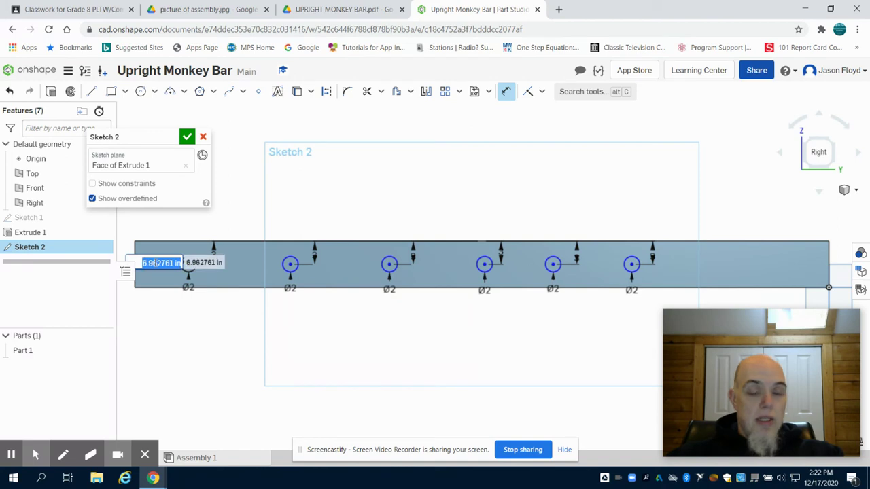
{"action": "type", "text": "10"}
{"action": "key", "text": "Return"}
{"action": "left_click", "coordinate": [288, 265]}
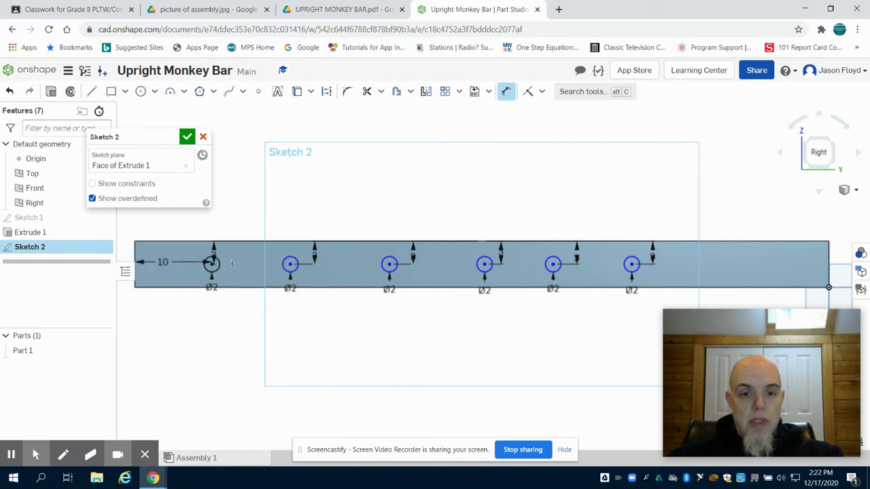
{"action": "left_click", "coordinate": [215, 264]}
{"action": "left_click", "coordinate": [258, 268]}
{"action": "type", "text": "10"}
{"action": "key", "text": "Return"}
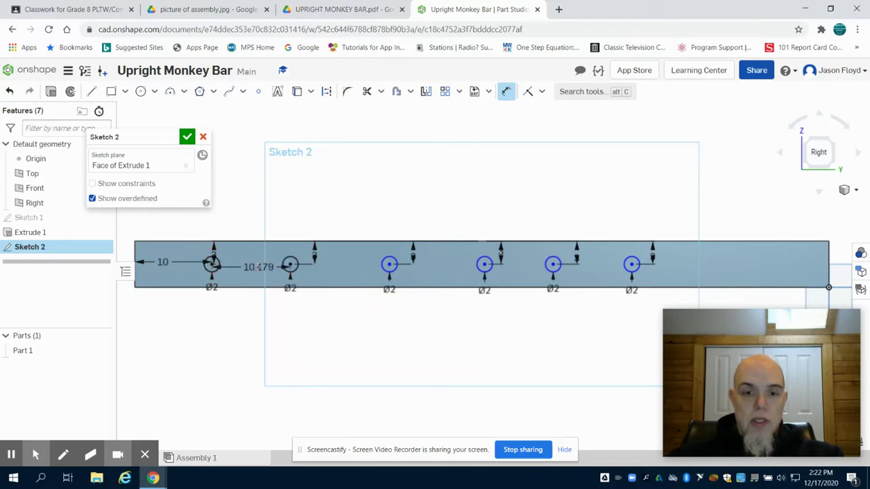
Space the third and fourth holes 10 in apart from their neighbours.
{"action": "left_click", "coordinate": [388, 265]}
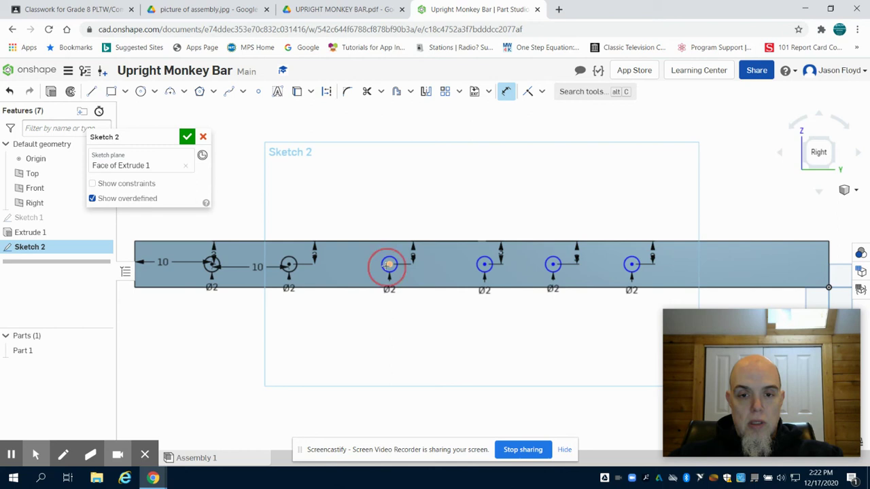
{"action": "left_click", "coordinate": [289, 264]}
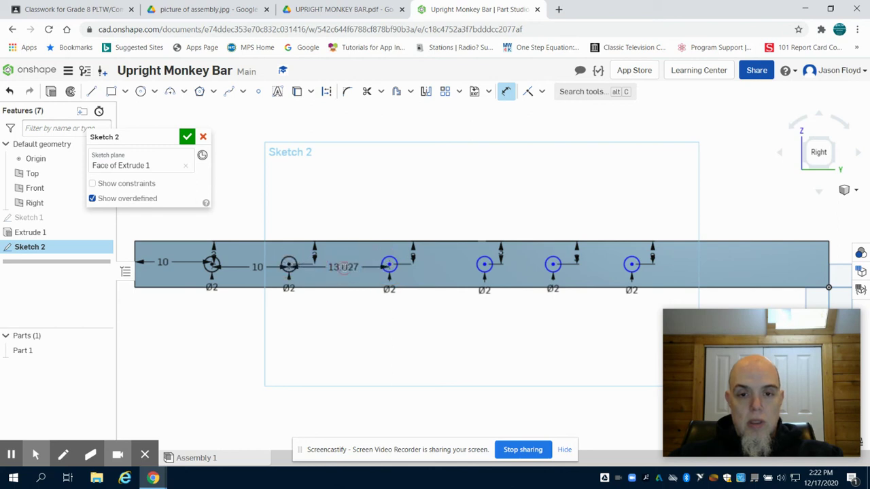
{"action": "left_click", "coordinate": [341, 267]}
{"action": "type", "text": "10"}
{"action": "key", "text": "Return"}
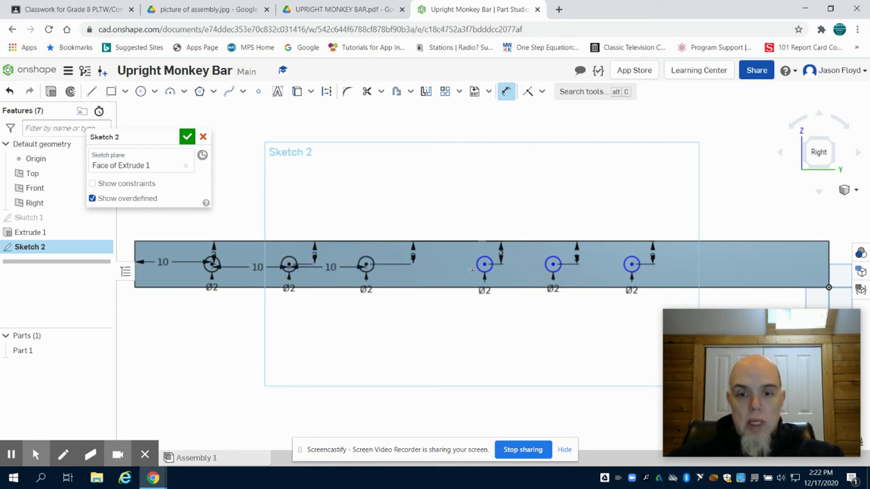
{"action": "left_click", "coordinate": [484, 264]}
{"action": "left_click", "coordinate": [365, 264]}
{"action": "left_click", "coordinate": [412, 270]}
{"action": "type", "text": "10"}
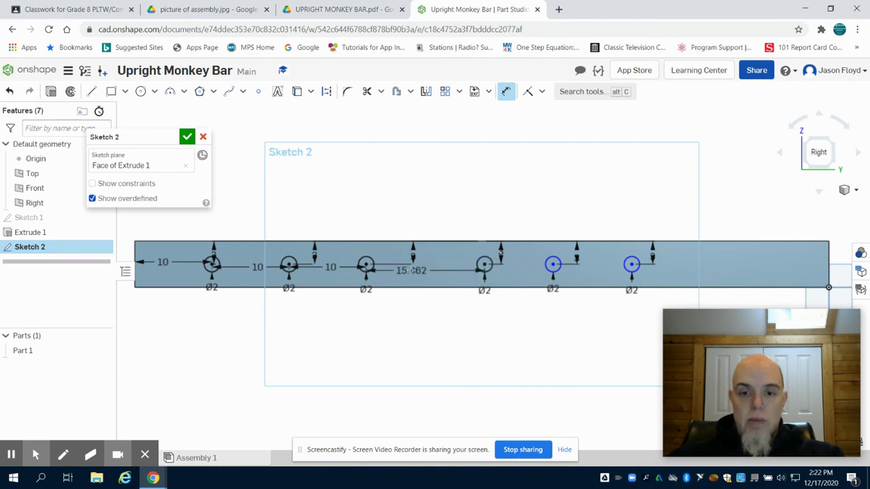
{"action": "key", "text": "Return"}
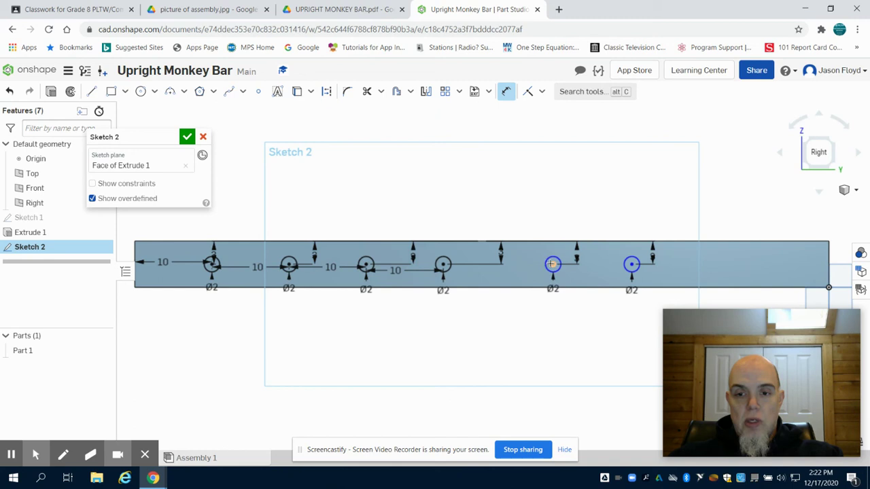
Space the fifth and sixth holes 10 in apart, changing 14.451 to 10.
{"action": "left_click", "coordinate": [442, 265]}
{"action": "left_click", "coordinate": [553, 265]}
{"action": "left_click", "coordinate": [485, 271]}
{"action": "type", "text": "10"}
{"action": "key", "text": "Return"}
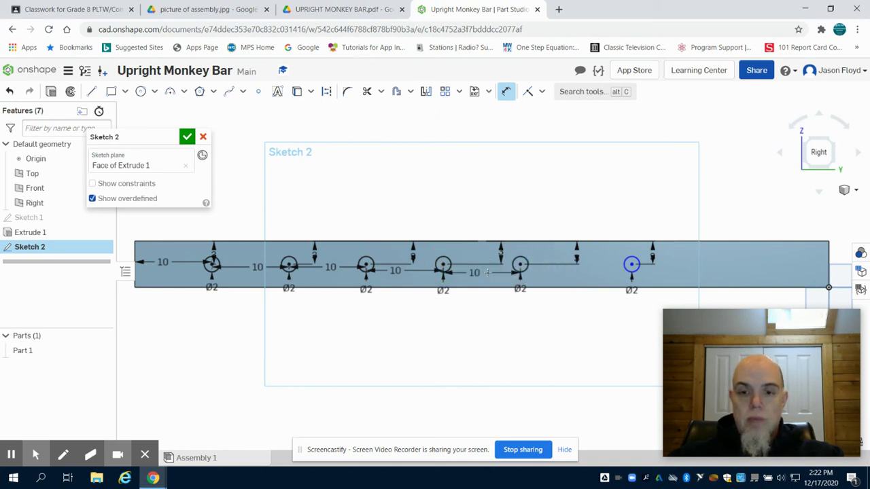
{"action": "left_click", "coordinate": [632, 264]}
{"action": "left_click", "coordinate": [520, 264]}
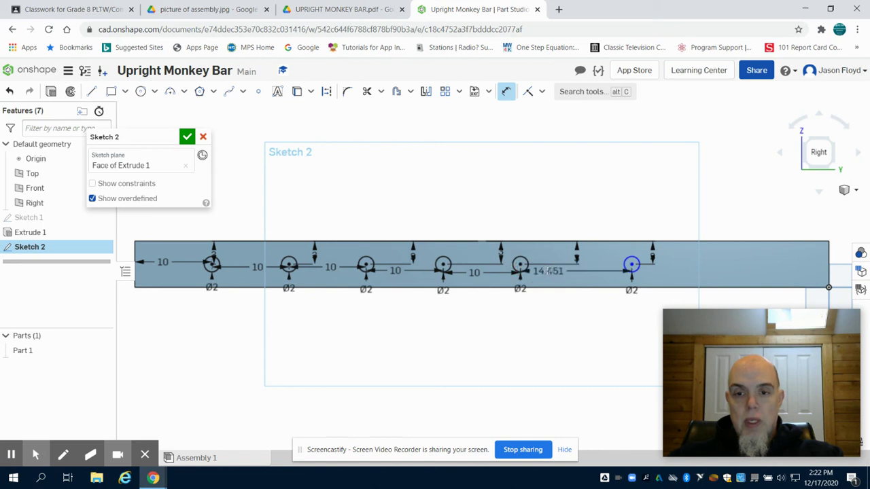
{"action": "left_click", "coordinate": [548, 270]}
{"action": "key", "text": "Return"}
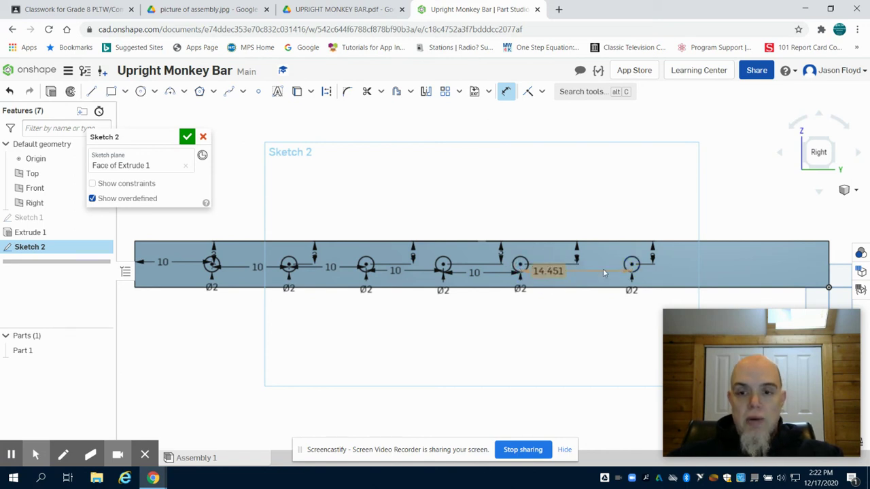
{"action": "type", "text": "10"}
{"action": "key", "text": "Return"}
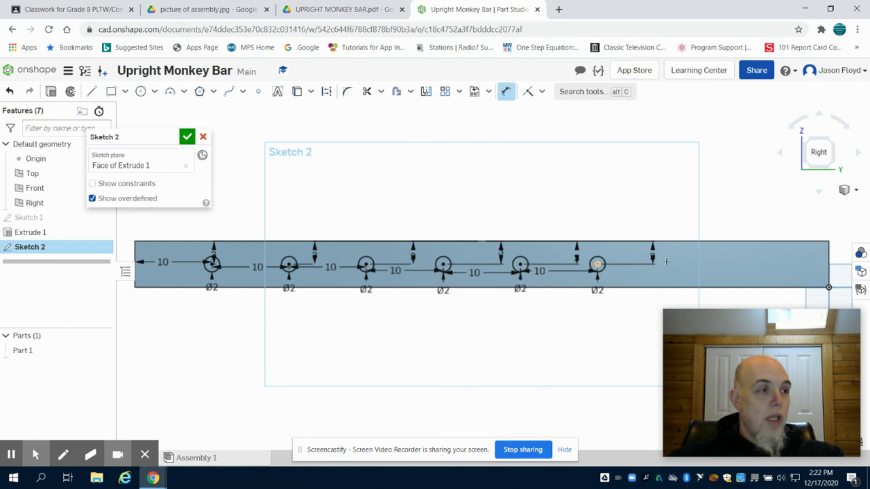
Dimension the last hole 30 in from the bar's right end.
{"action": "left_click", "coordinate": [829, 265]}
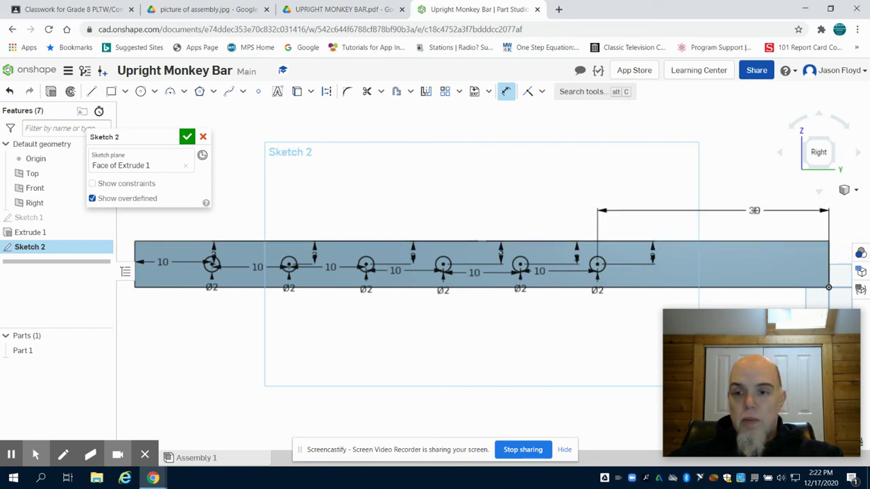
{"action": "left_click", "coordinate": [754, 210]}
{"action": "key", "text": "Return"}
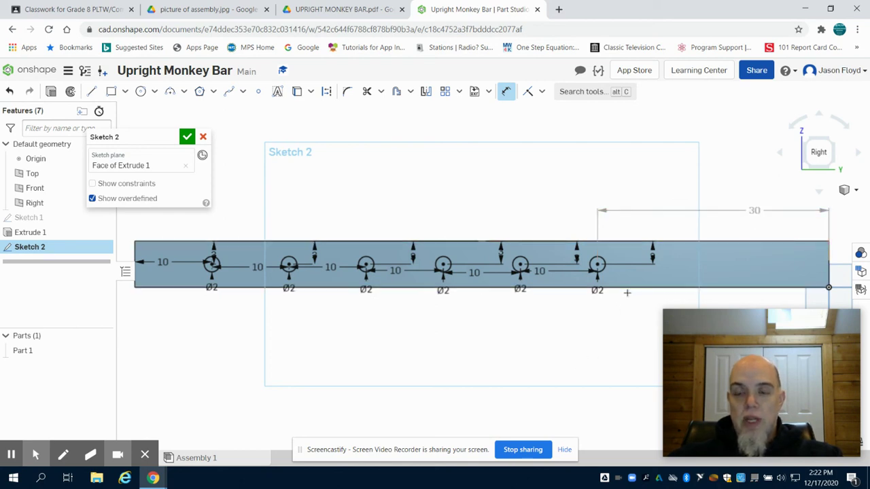
{"action": "left_click", "coordinate": [51, 91]}
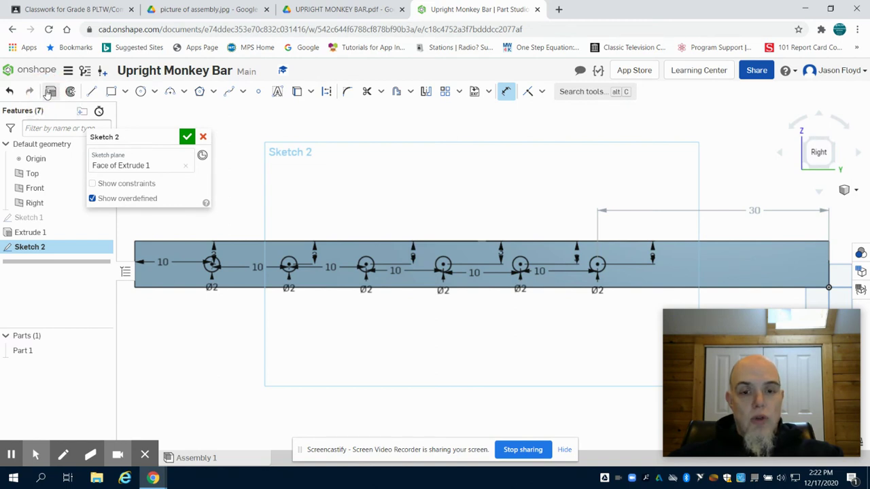
Cut the six holes 6 in through the bar with a Remove extrude, then view assembly.jpg.
{"action": "left_click", "coordinate": [794, 130]}
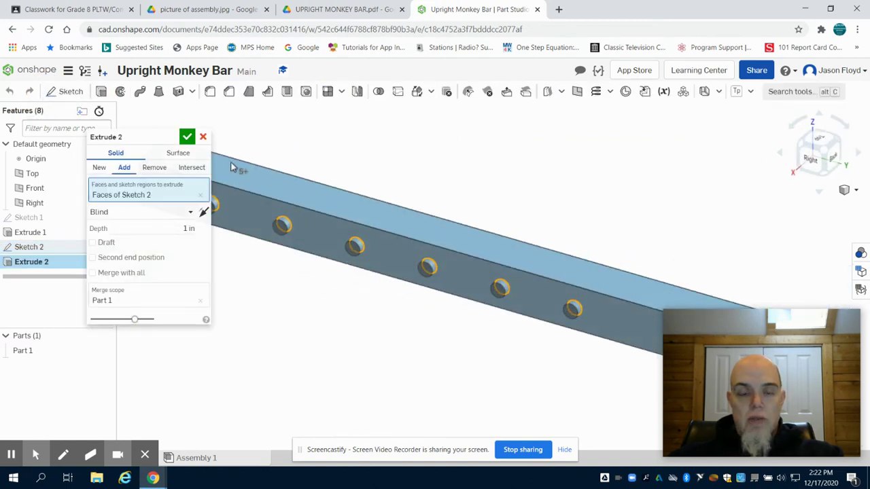
{"action": "left_click", "coordinate": [151, 168]}
{"action": "left_click", "coordinate": [157, 228]}
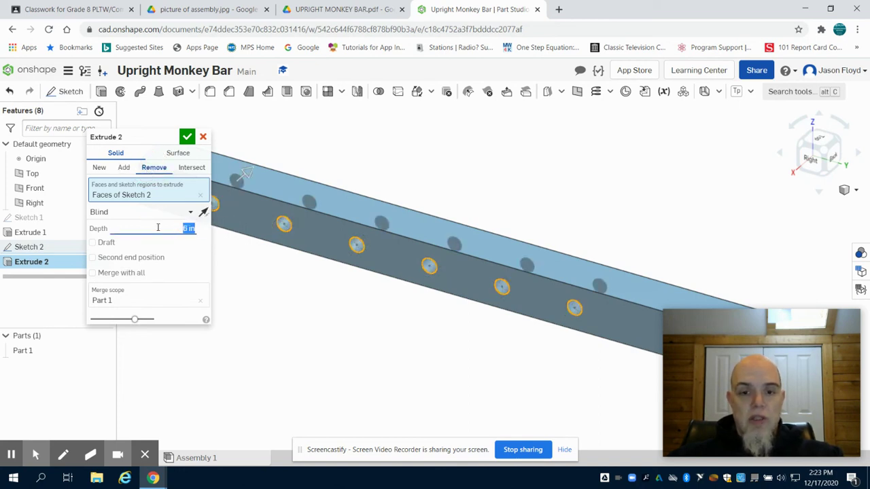
{"action": "key", "text": "Return"}
{"action": "right_click_drag", "start_coordinate": [308, 305], "coordinate": [370, 340]}
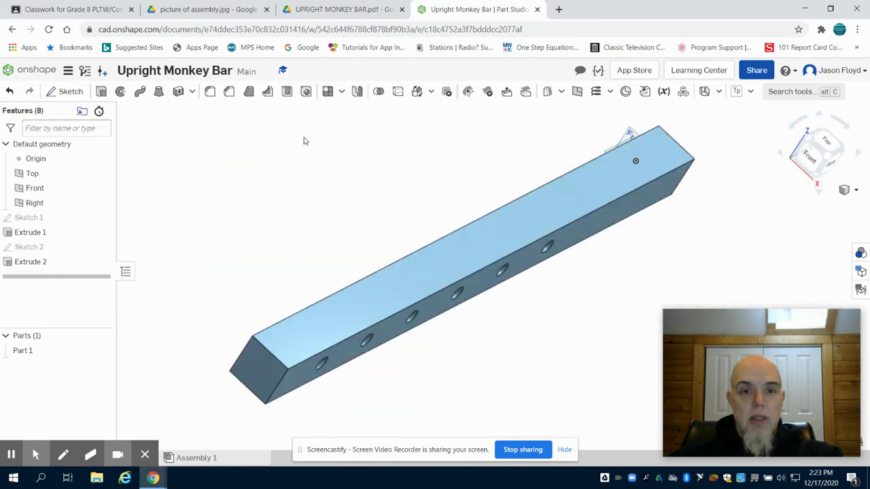
{"action": "left_click", "coordinate": [204, 9]}
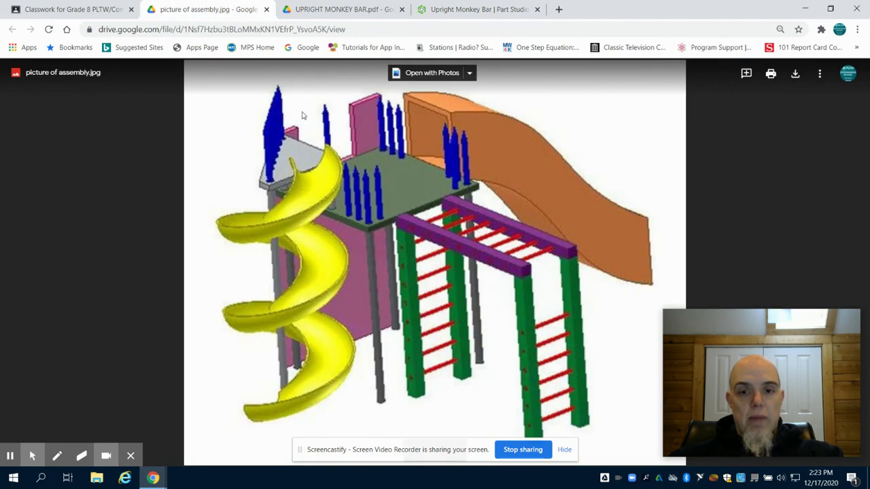